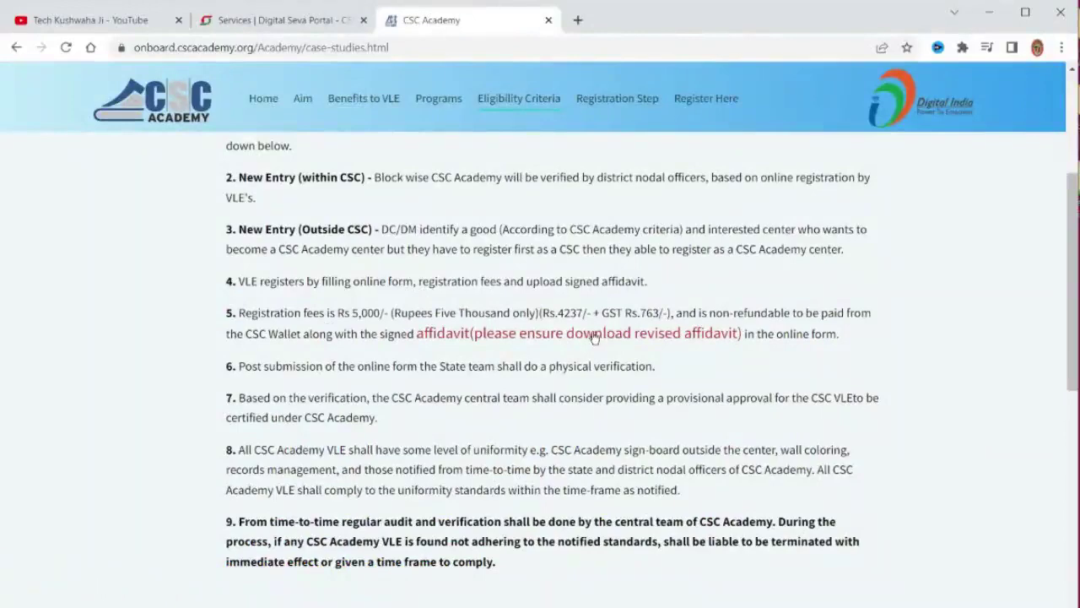
# - Download the revised affidavit linked in rule 5 of the eligibility criteria and open it in Word
pyautogui.click(616, 339)
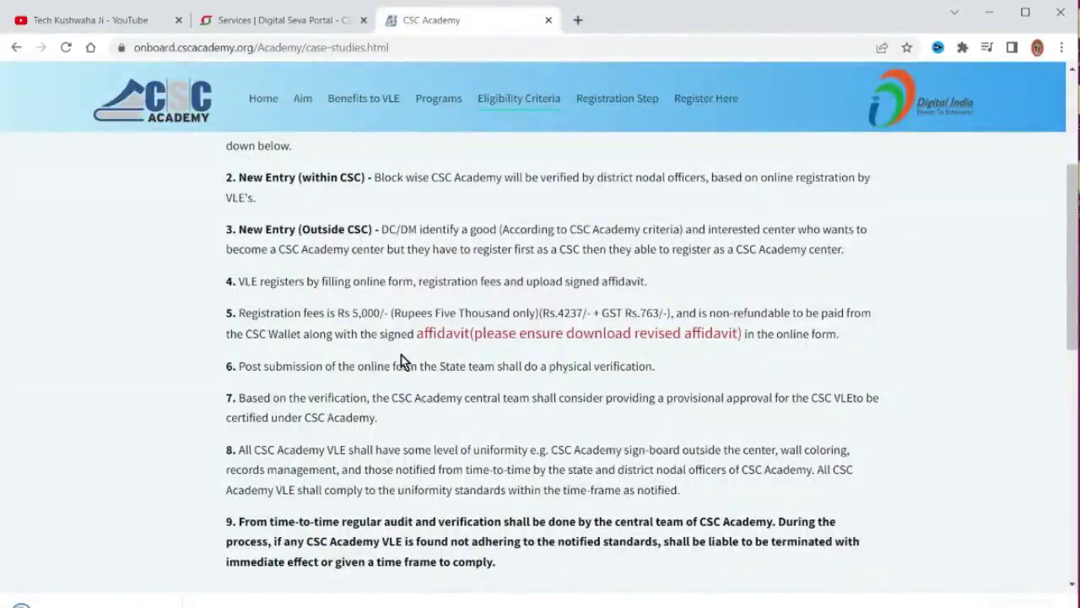
pyautogui.moveTo(705, 599)
pyautogui.click(706, 574)
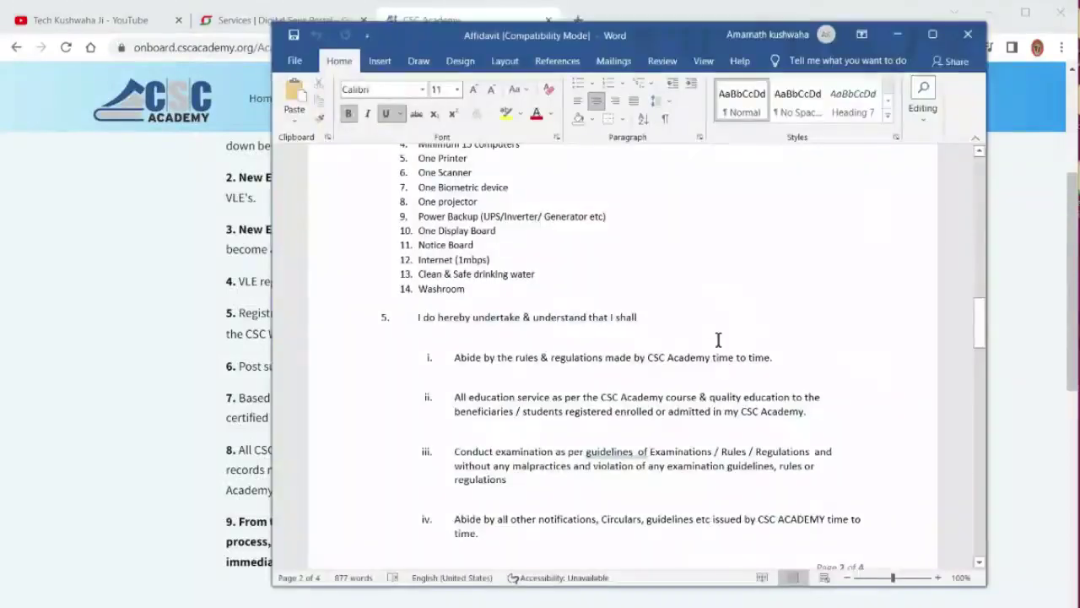
# - Read through the affidavit's declarations, minimum center requirements, undertakings and signature section, and return to the CSC Academy page in the browser
pyautogui.scroll(15, 496, 390)
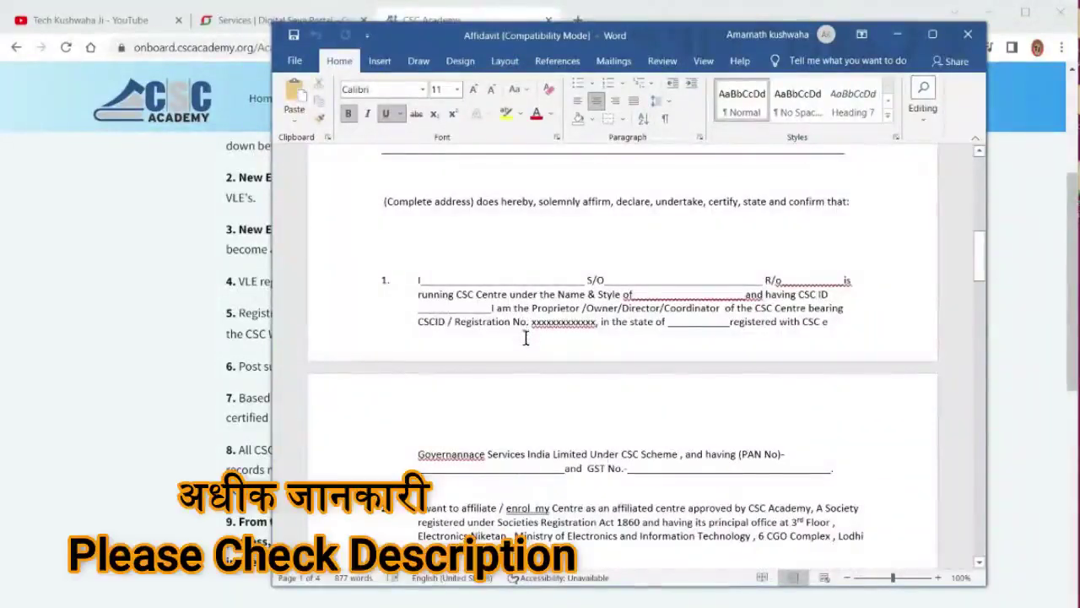
pyautogui.scroll(-5, 525, 341)
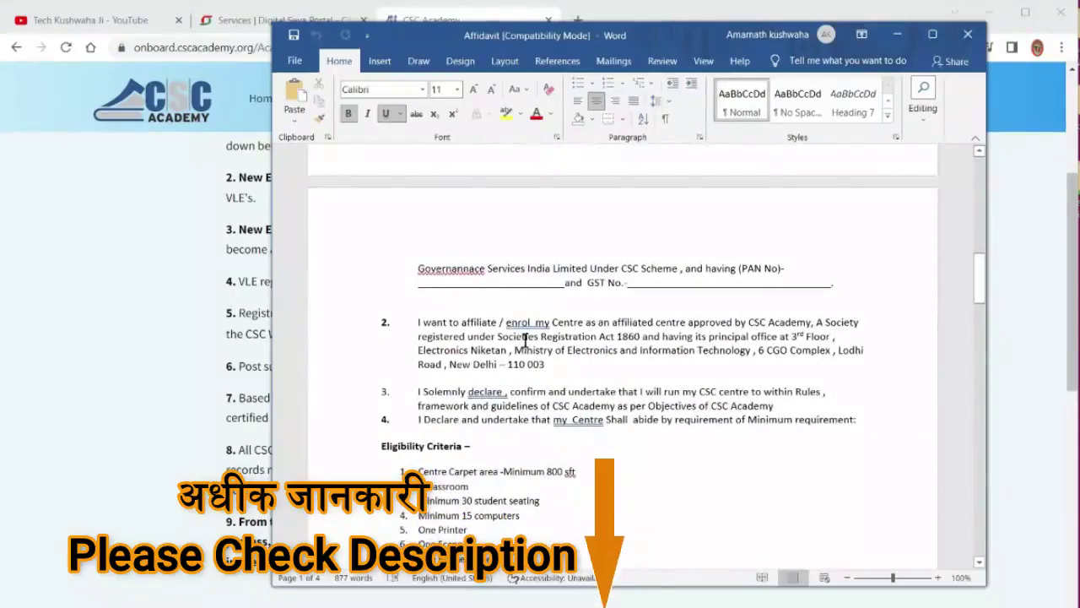
pyautogui.scroll(-8, 525, 341)
pyautogui.scroll(-15, 541, 299)
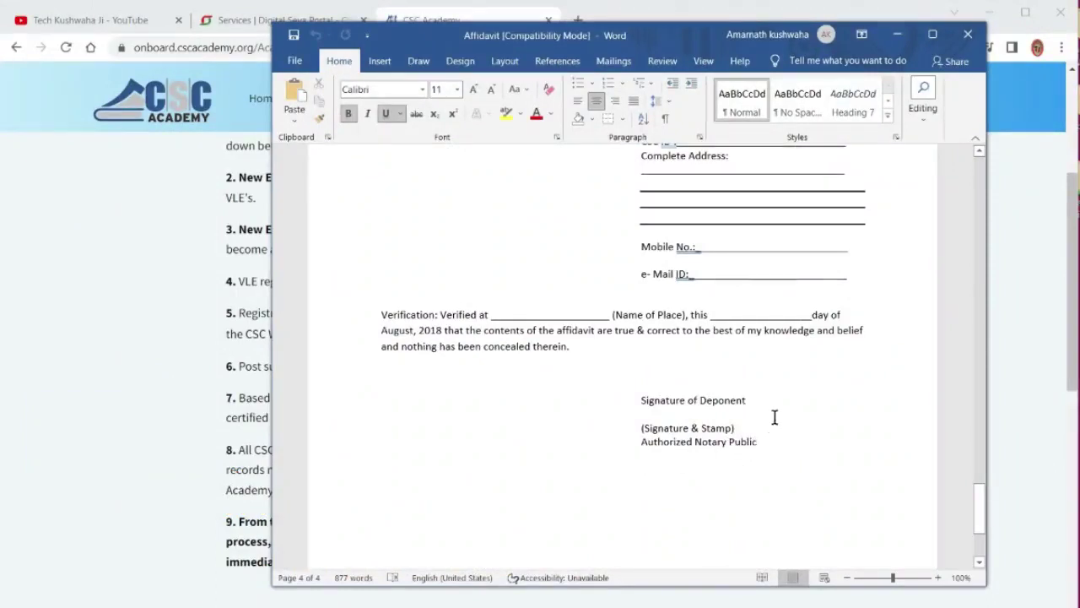
pyautogui.scroll(10, 774, 417)
pyautogui.click(902, 40)
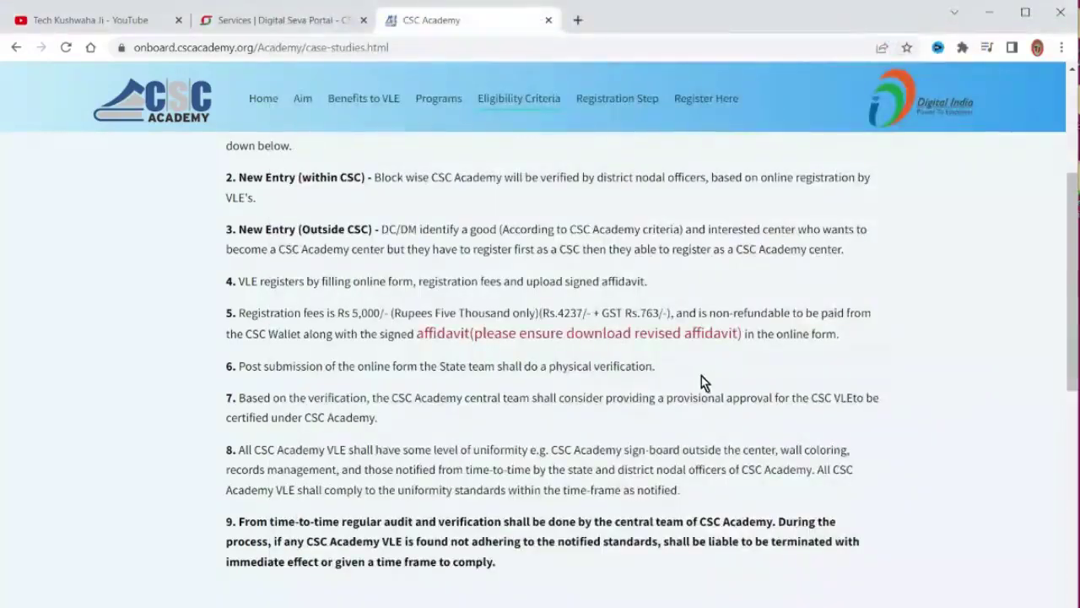
# - Go to the CSC Academy registration and sign in to Digital Seva Connect with the saved credentials, entering the captcha text
pyautogui.scroll(-6, 682, 365)
pyautogui.scroll(5, 681, 364)
pyautogui.scroll(5, 680, 363)
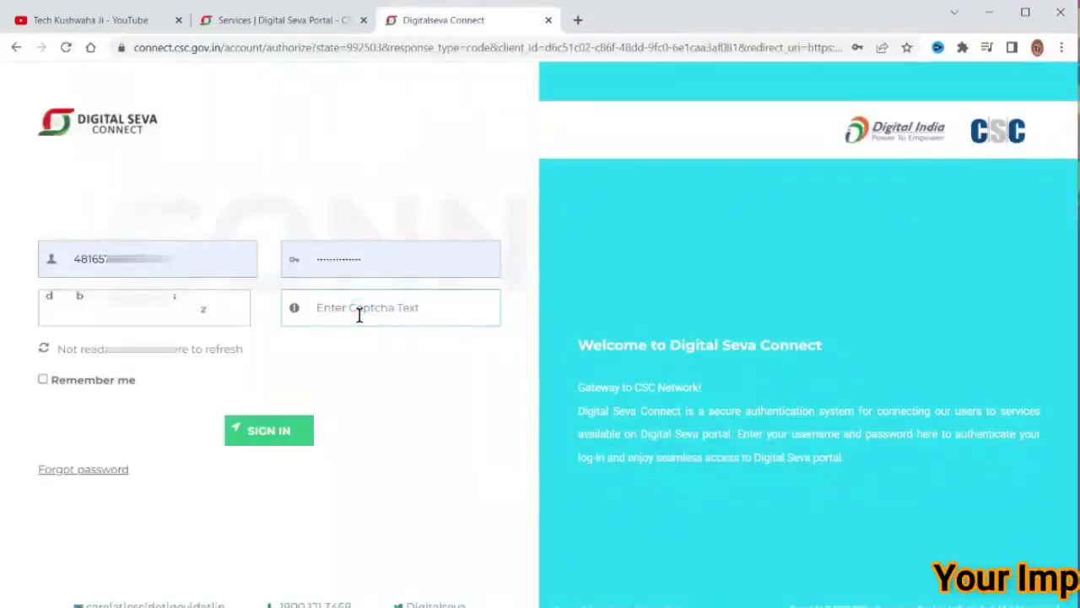
pyautogui.click(358, 311)
pyautogui.write('db5zsz')
pyautogui.click(267, 431)
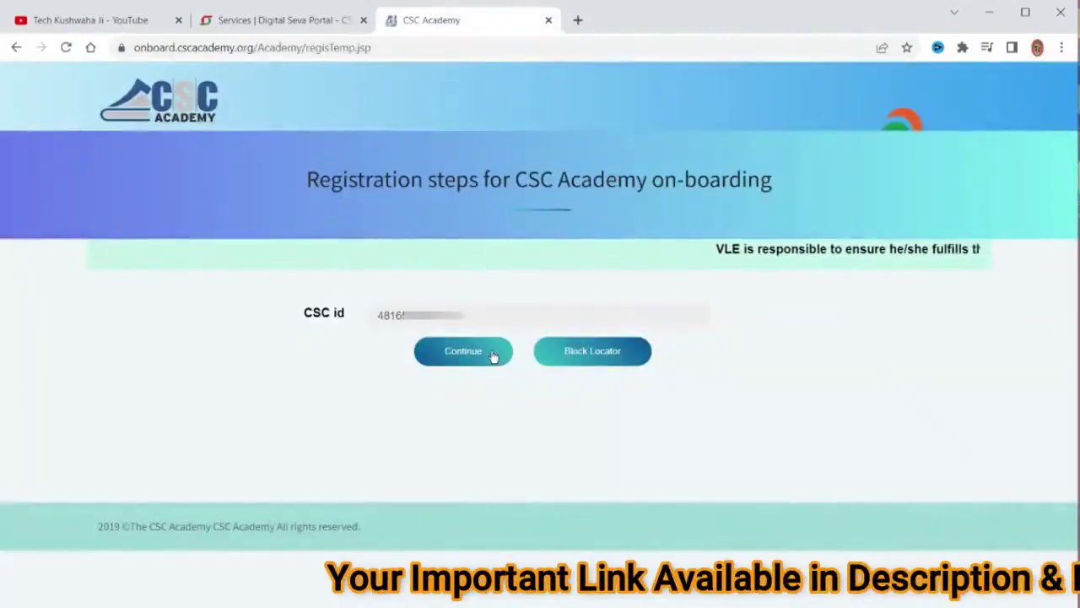
# - Check the Jaspur block in Udam singh nagar district with the Block Locator and dismiss the alert
pyautogui.click(614, 359)
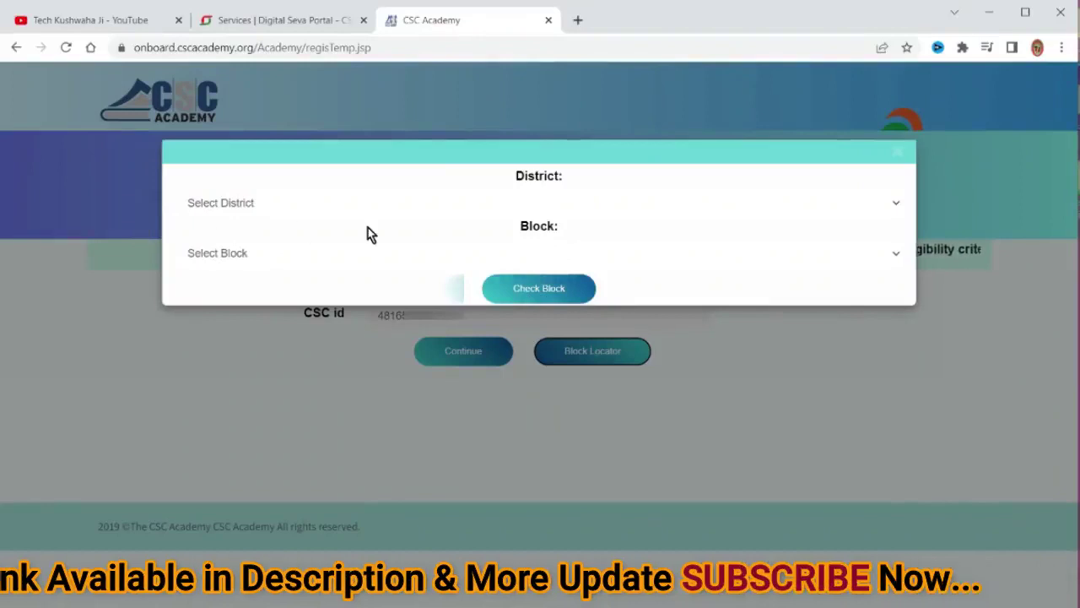
pyautogui.click(233, 206)
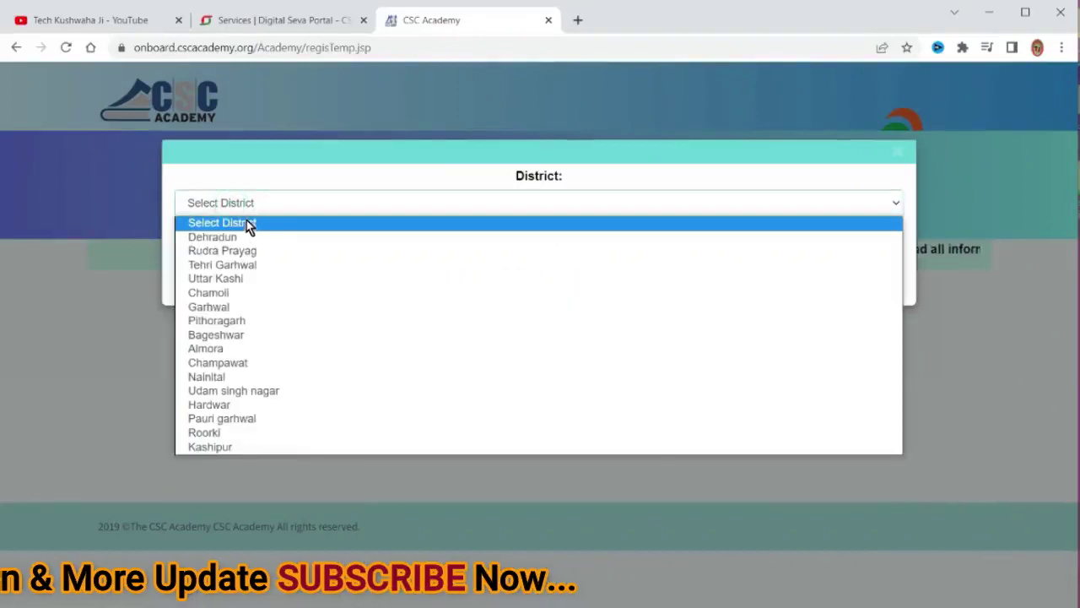
pyautogui.click(279, 391)
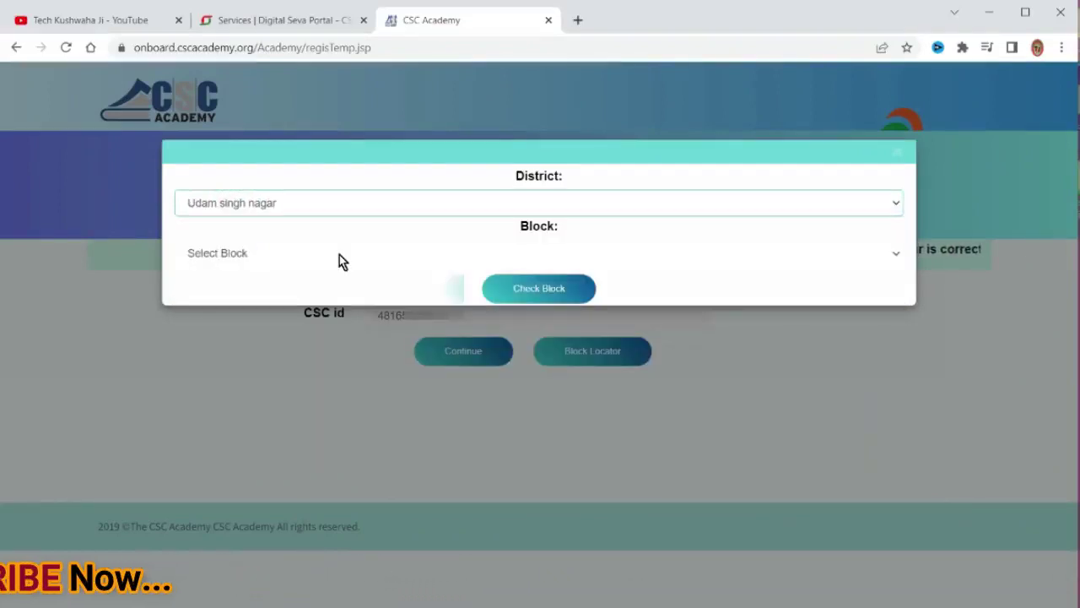
pyautogui.click(213, 258)
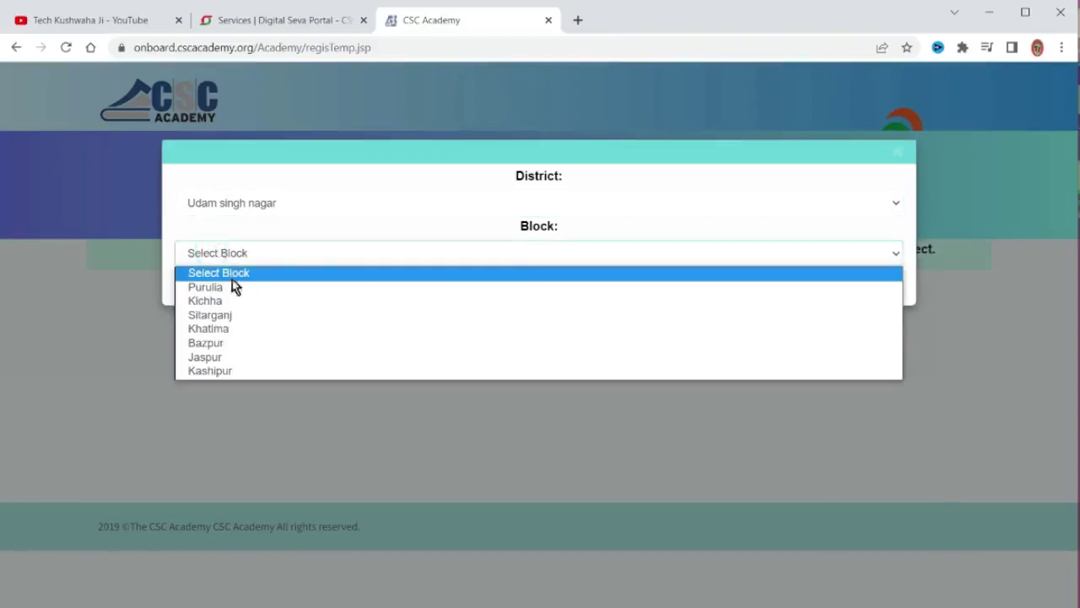
pyautogui.click(286, 358)
pyautogui.click(551, 292)
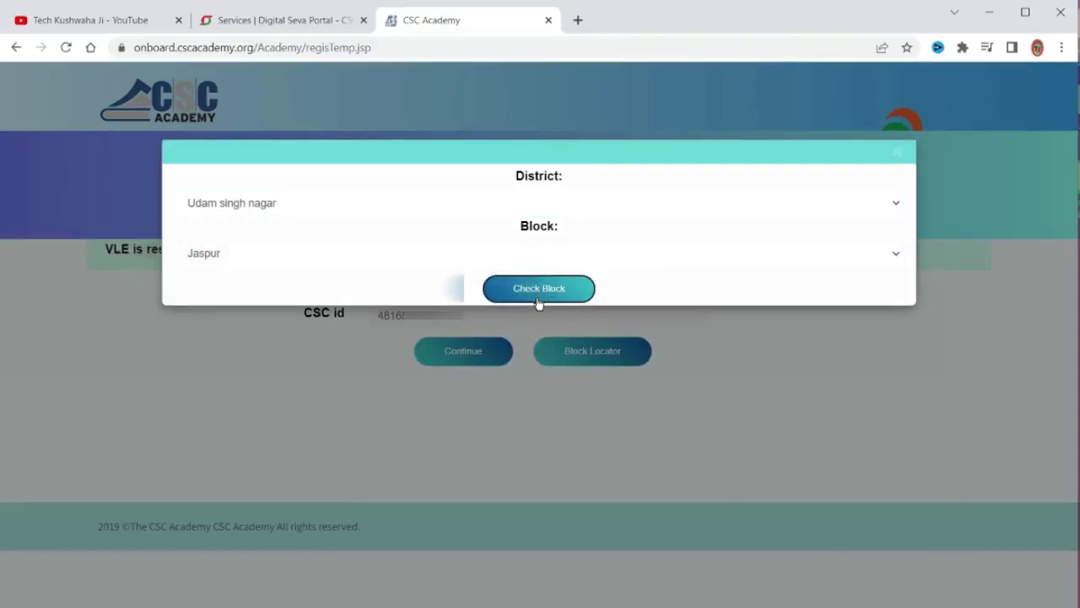
pyautogui.click(538, 300)
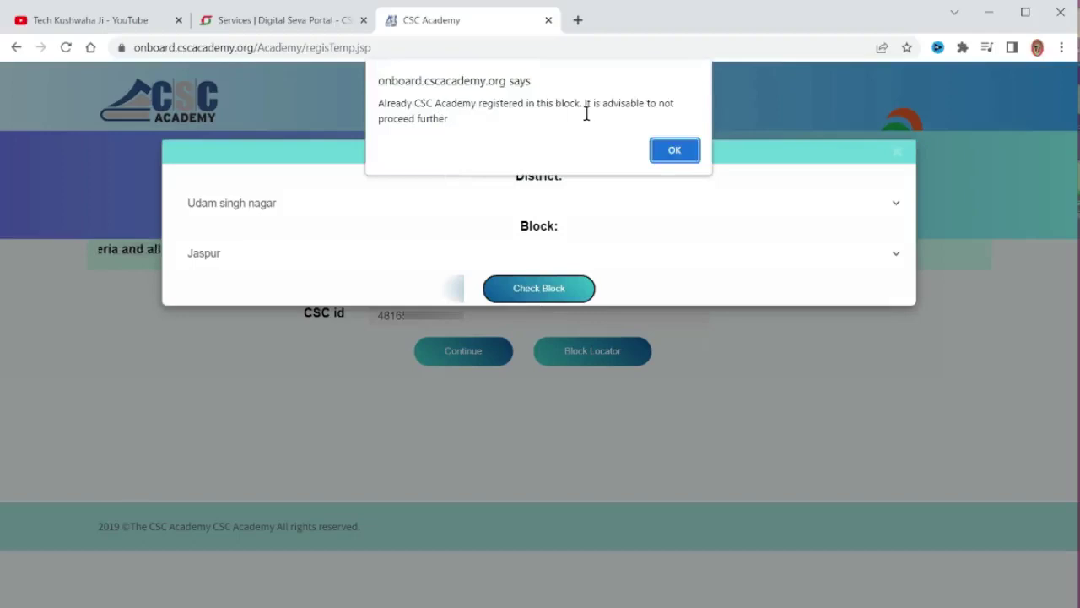
pyautogui.press('Return')
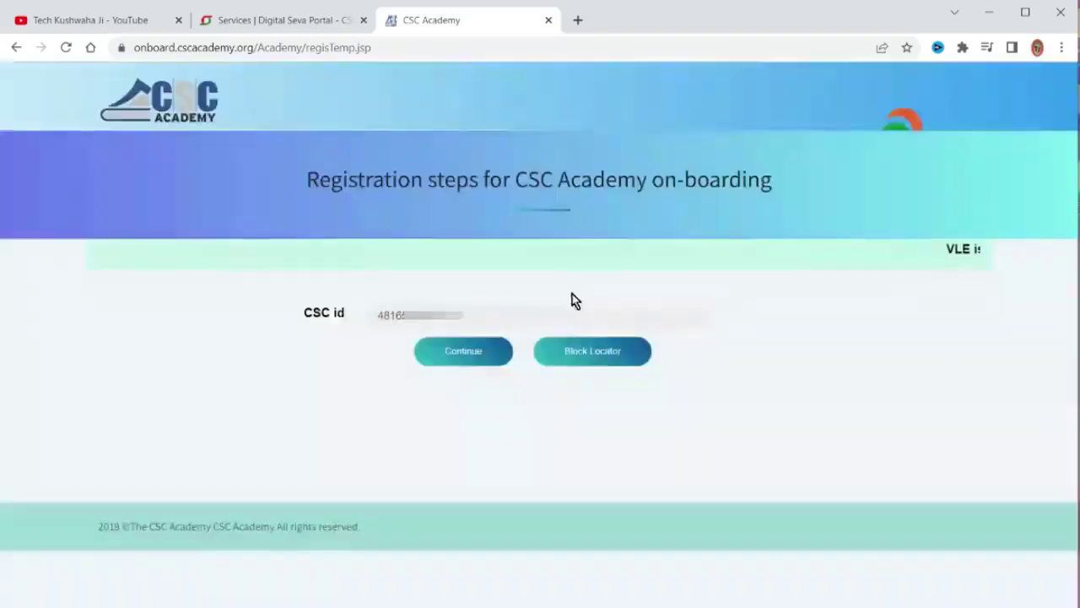
# - Look up the Kashipur block of the same district in the Block Locator
pyautogui.click(574, 363)
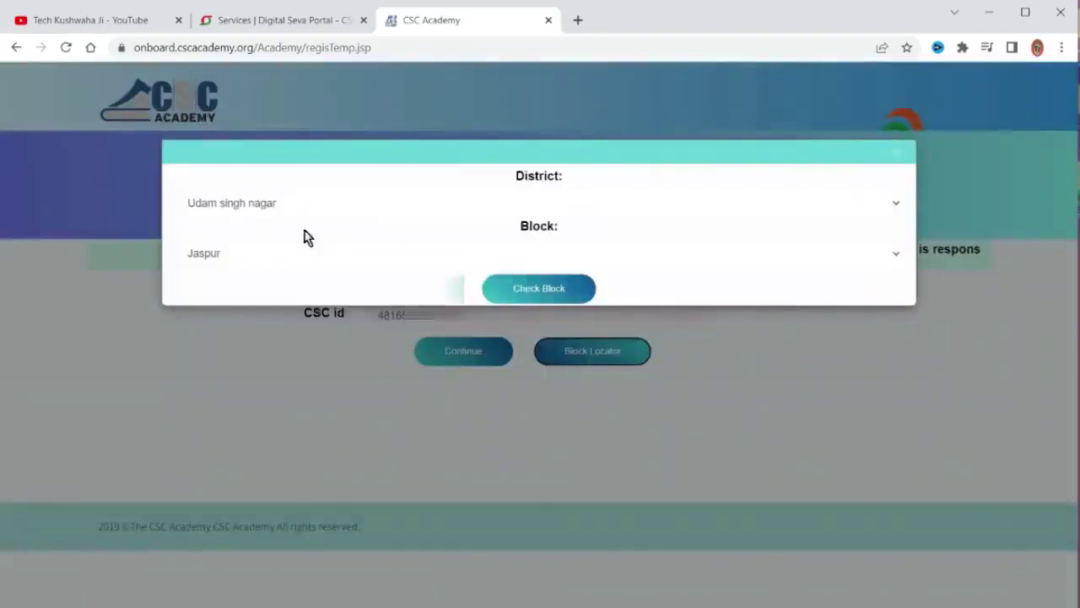
pyautogui.click(241, 271)
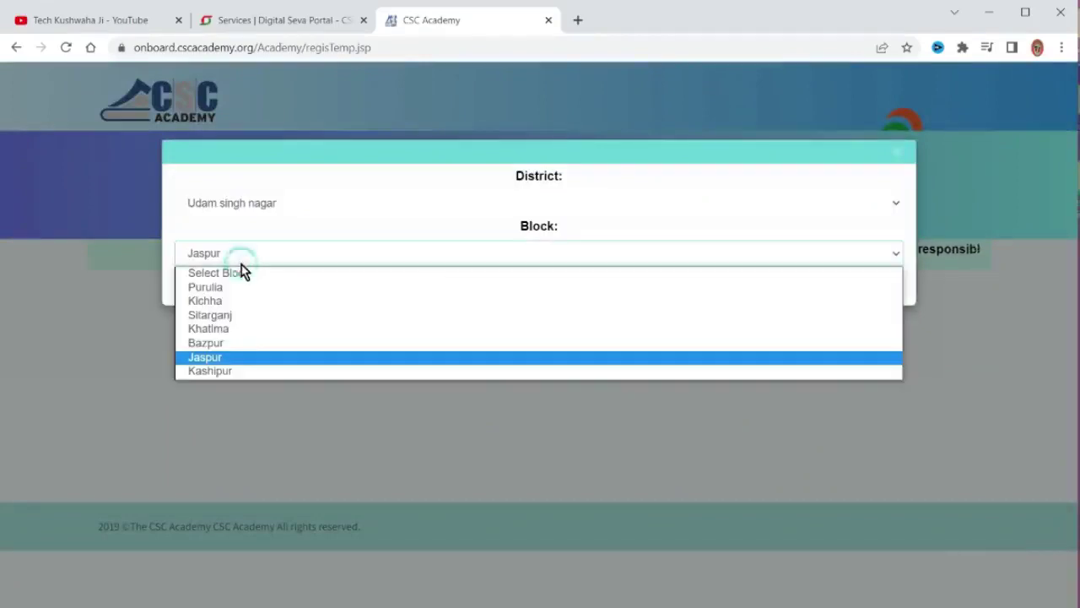
pyautogui.click(263, 372)
pyautogui.click(265, 374)
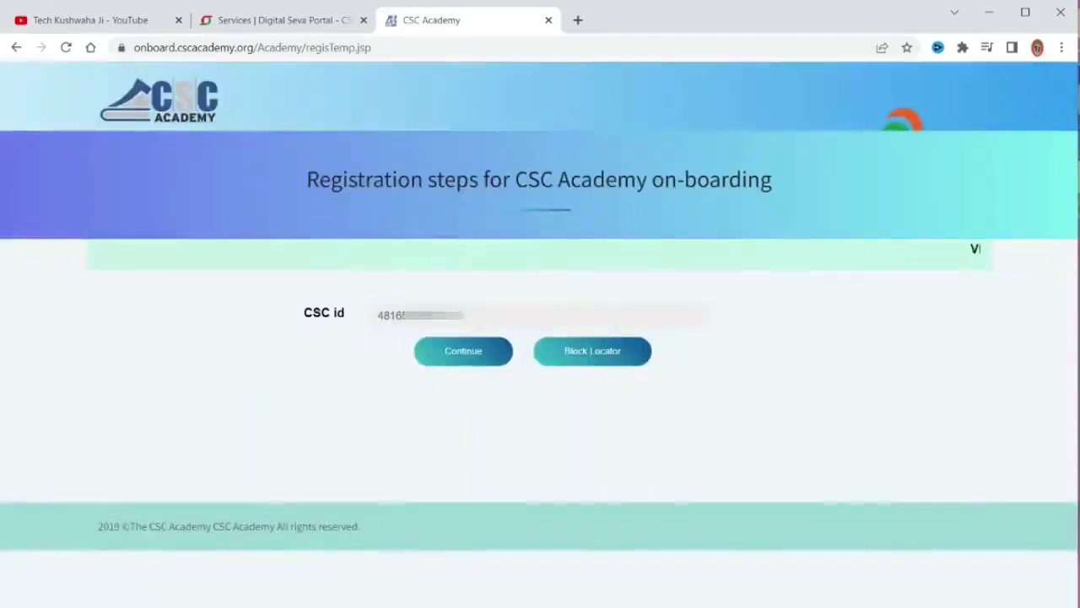
# - Continue to the center registration form and review page 1's qualifications, contact details, address, center location and uploaded photos and affidavit
pyautogui.click(475, 355)
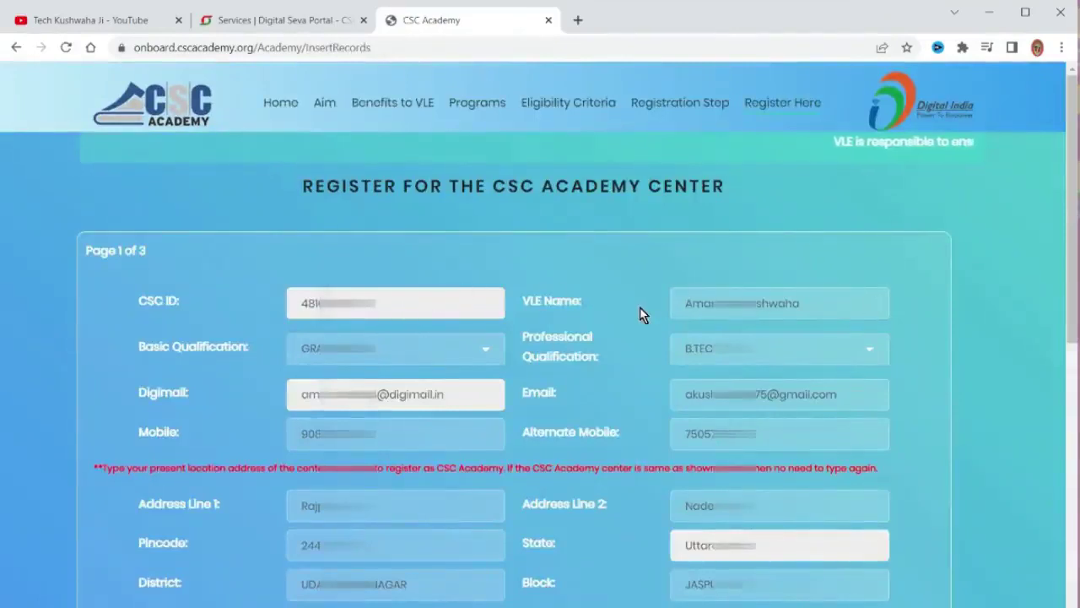
pyautogui.scroll(-2, 640, 309)
pyautogui.scroll(-3, 639, 314)
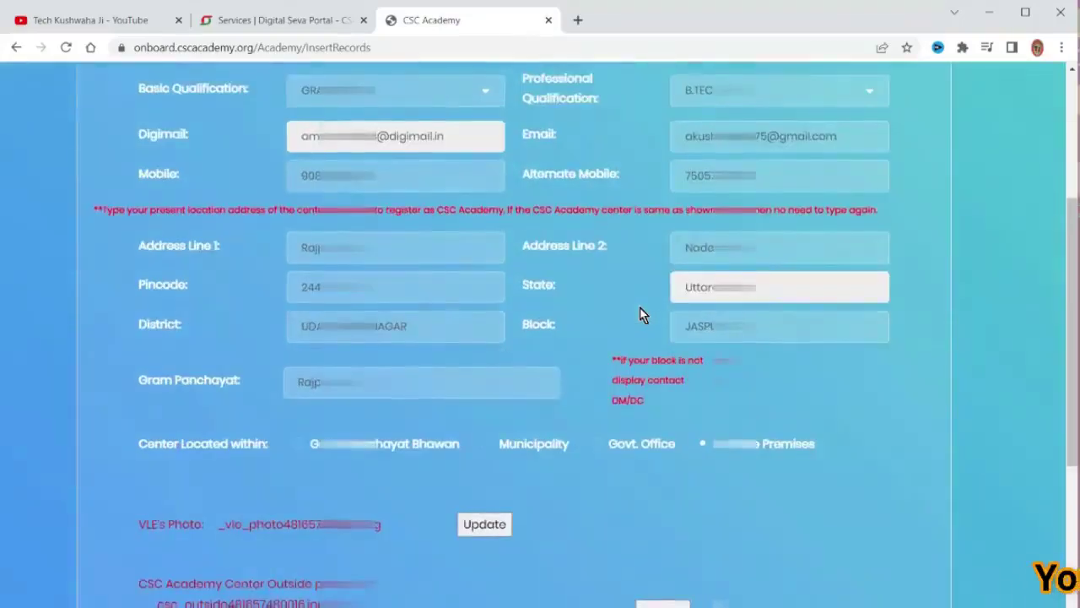
pyautogui.scroll(-2, 639, 314)
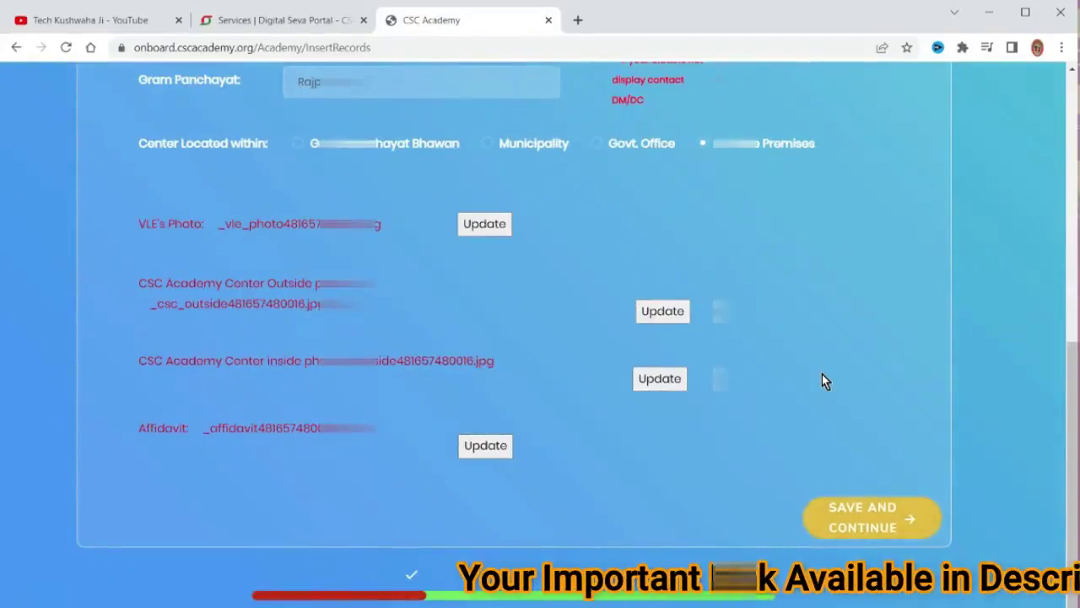
pyautogui.scroll(7, 825, 379)
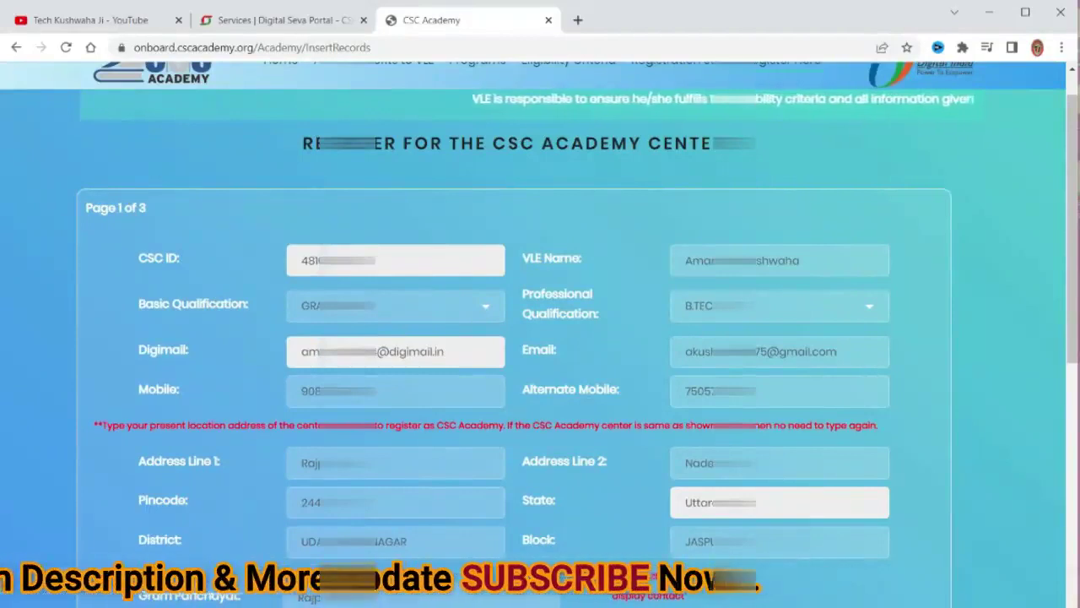
pyautogui.scroll(-2, 540, 338)
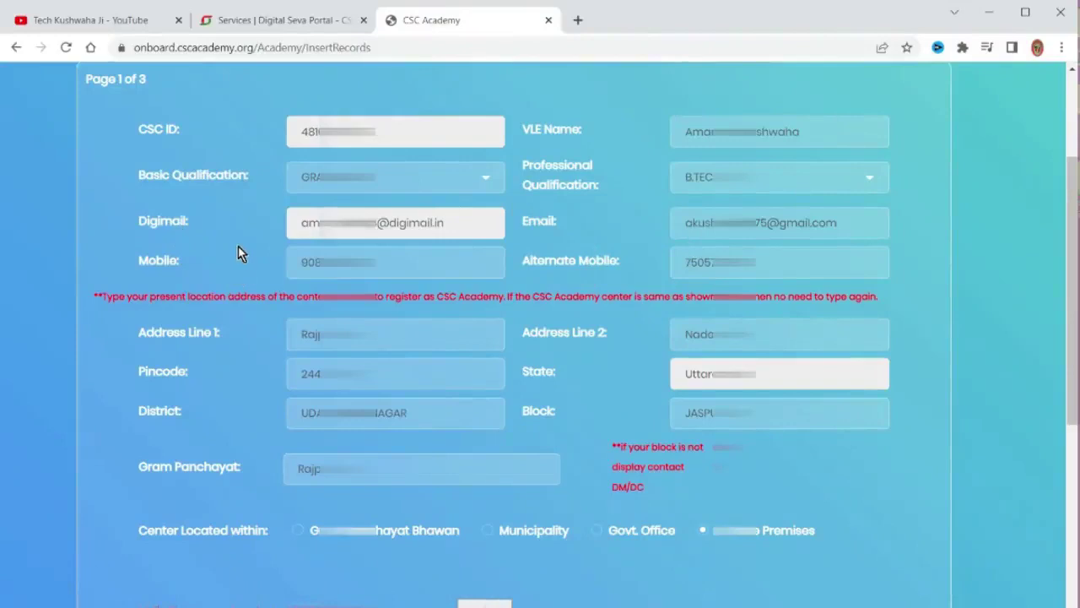
pyautogui.scroll(2, 238, 246)
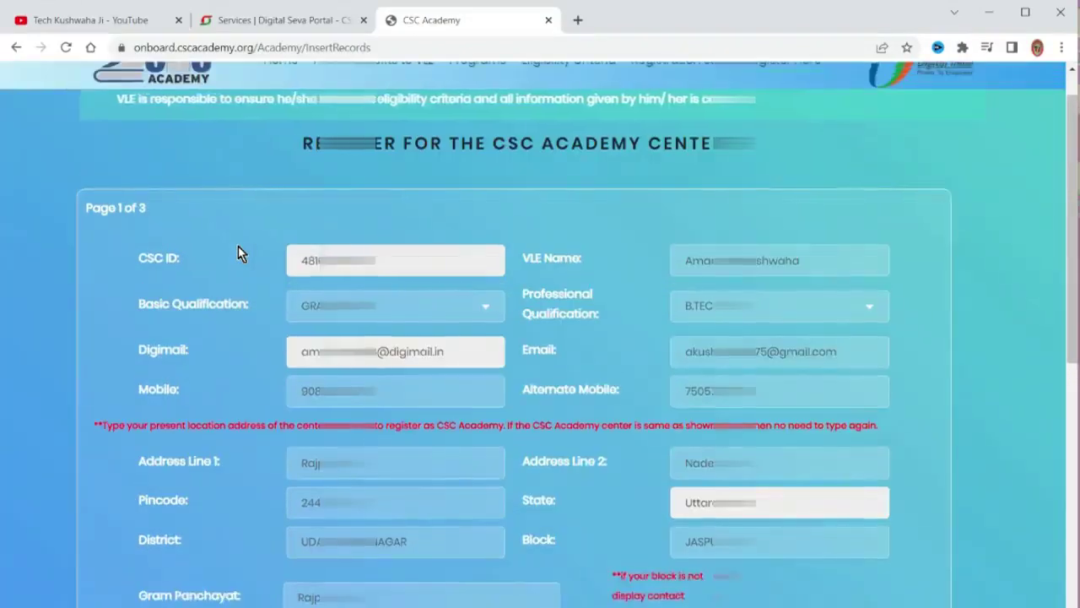
pyautogui.scroll(-3, 238, 245)
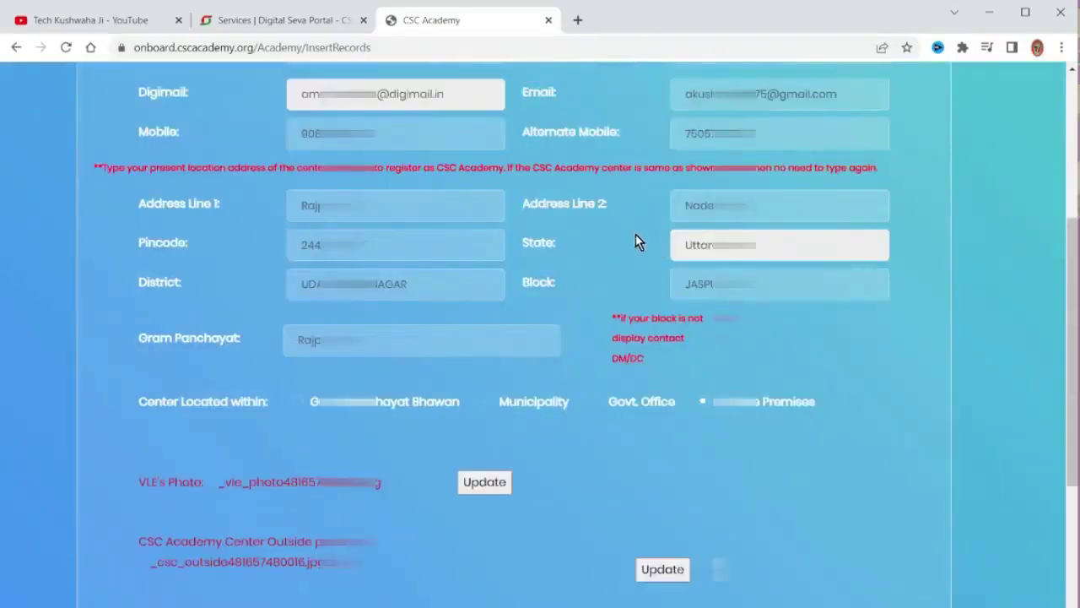
pyautogui.scroll(-2, 634, 235)
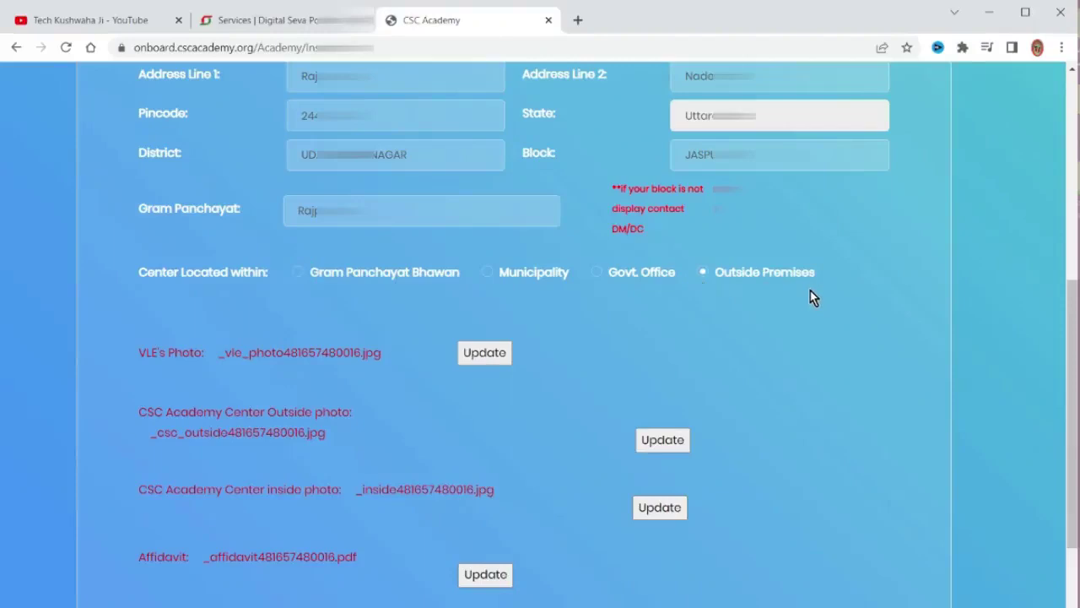
pyautogui.scroll(-2, 811, 290)
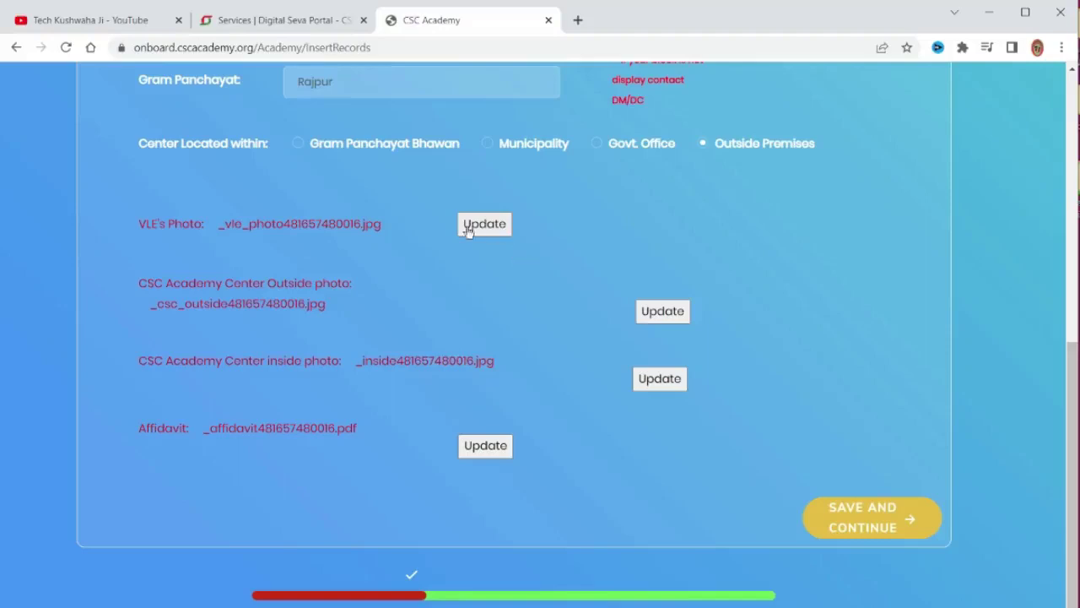
# - Save page 1 of the registration form and review page 2's center facilities, equipment counts and internet speed
pyautogui.click(909, 522)
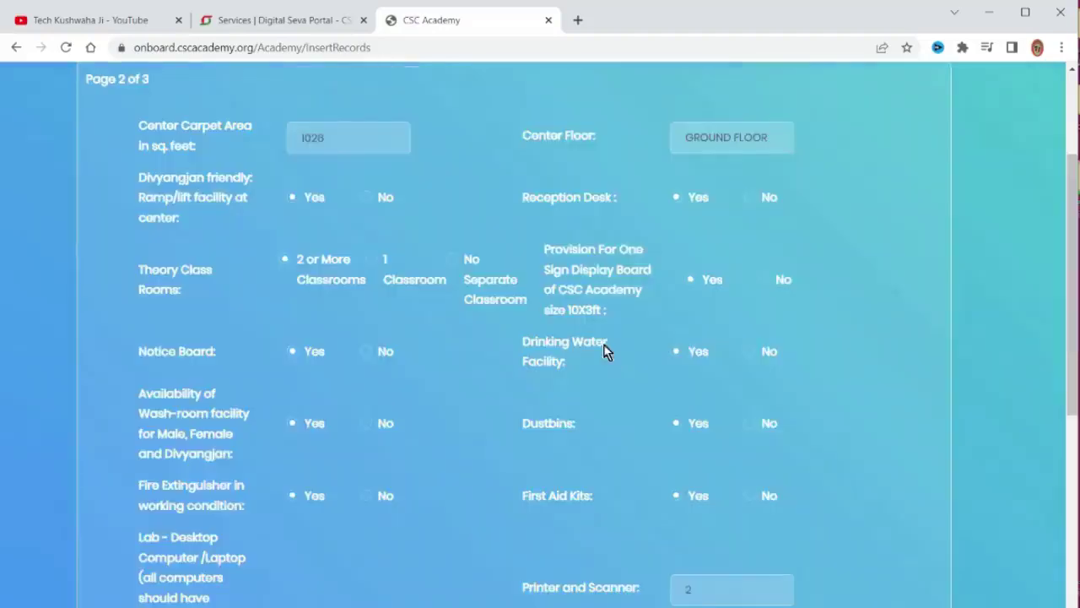
pyautogui.scroll(-5, 624, 356)
pyautogui.scroll(5, 624, 356)
pyautogui.scroll(1, 459, 228)
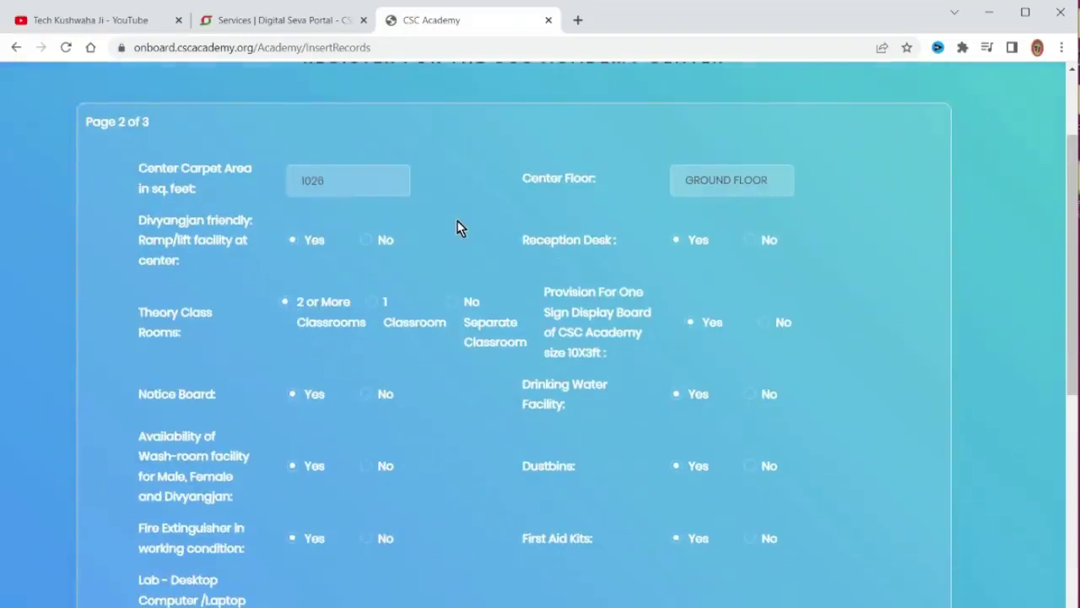
pyautogui.scroll(-3, 438, 239)
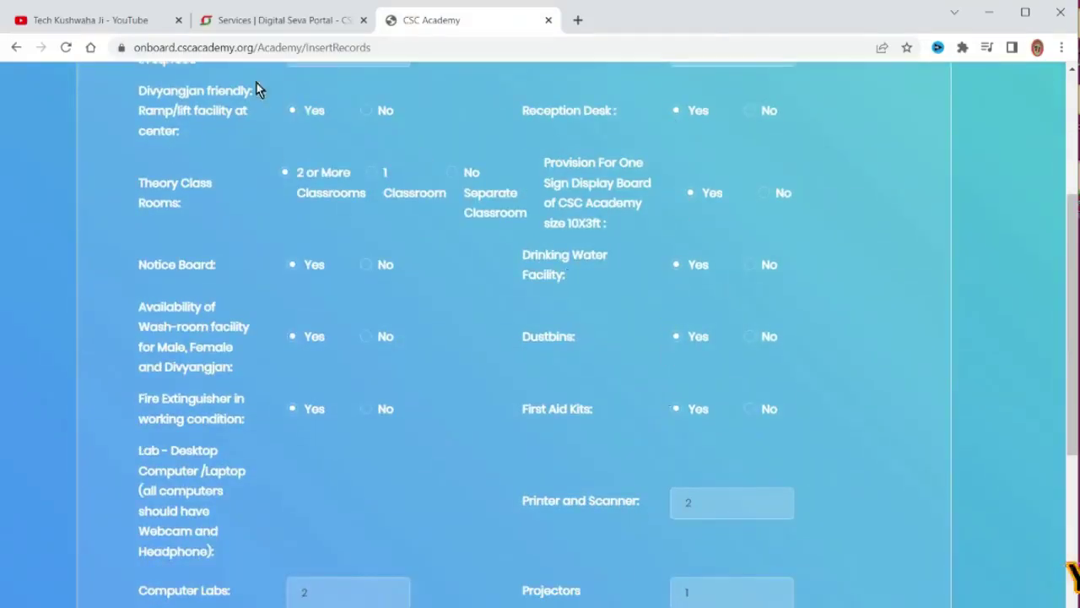
pyautogui.scroll(-6, 453, 338)
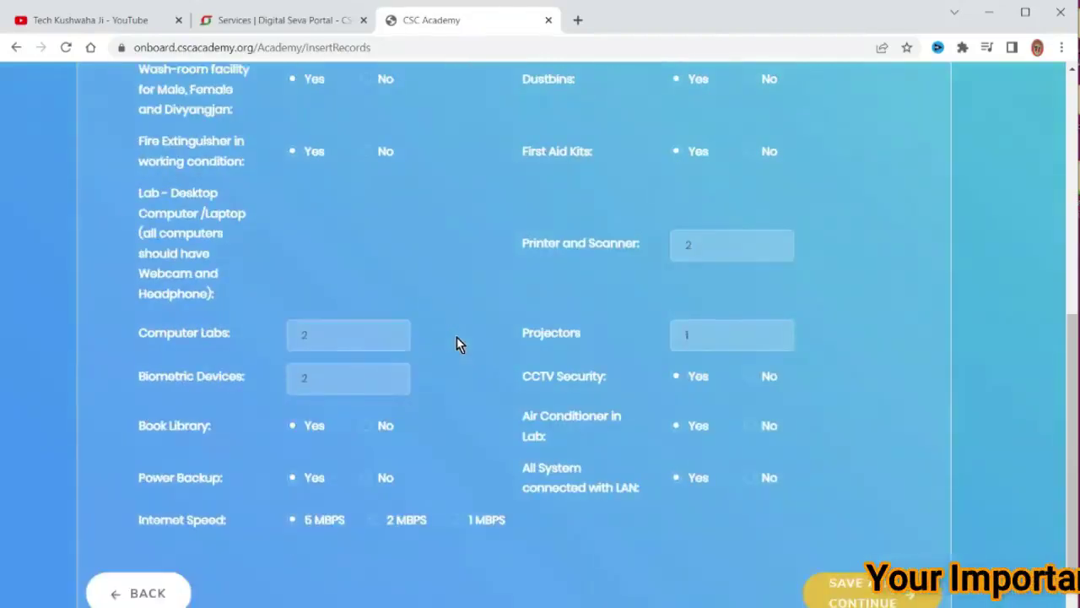
pyautogui.scroll(-2, 472, 321)
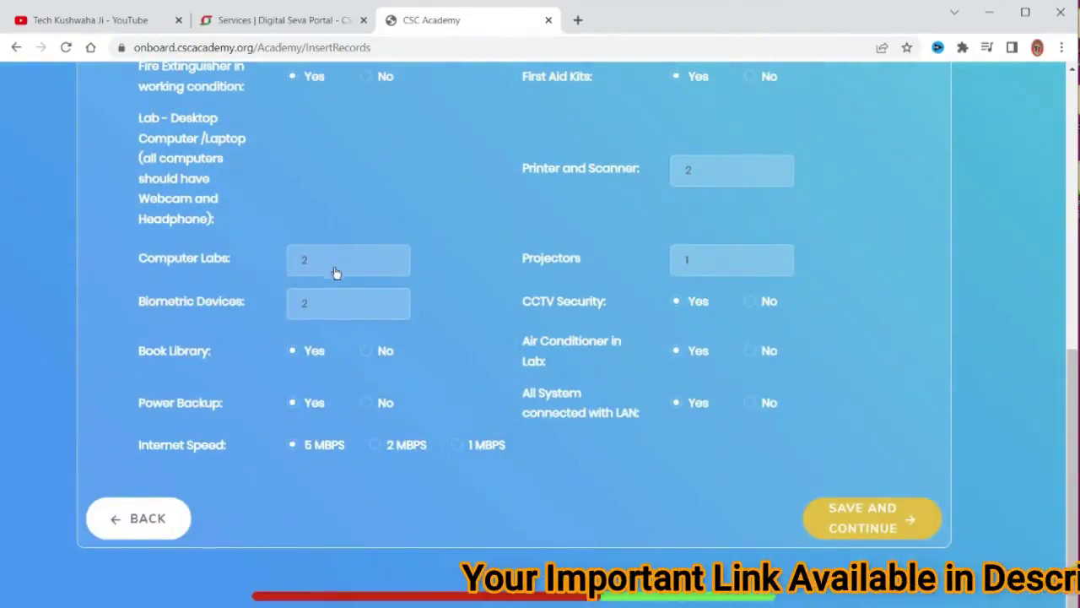
pyautogui.click(309, 260)
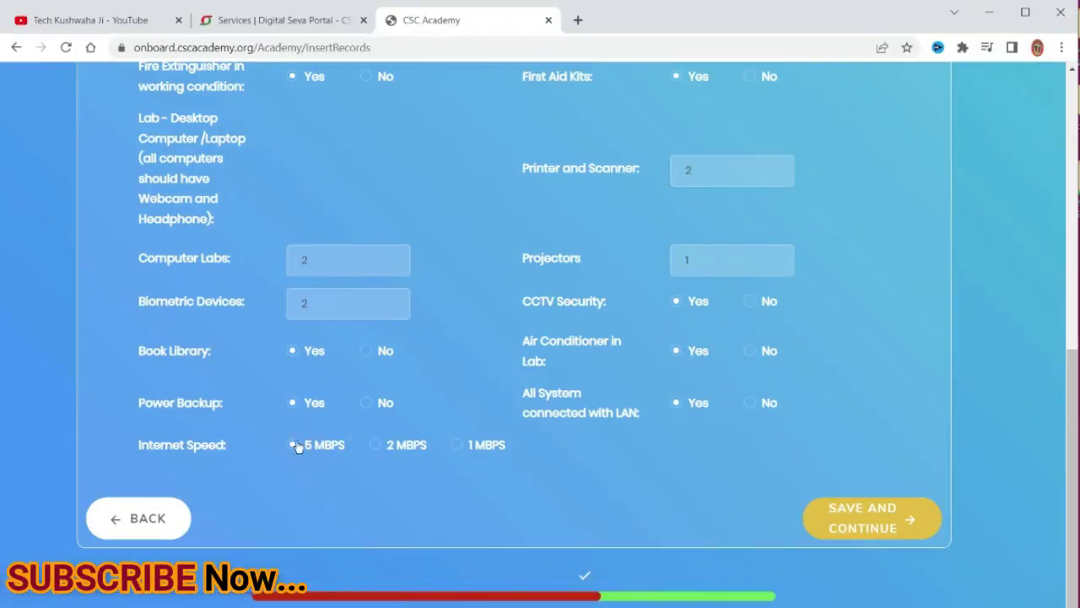
# - Save page 2 of the registration form and examine all columns of the Staff Details table
pyautogui.click(913, 513)
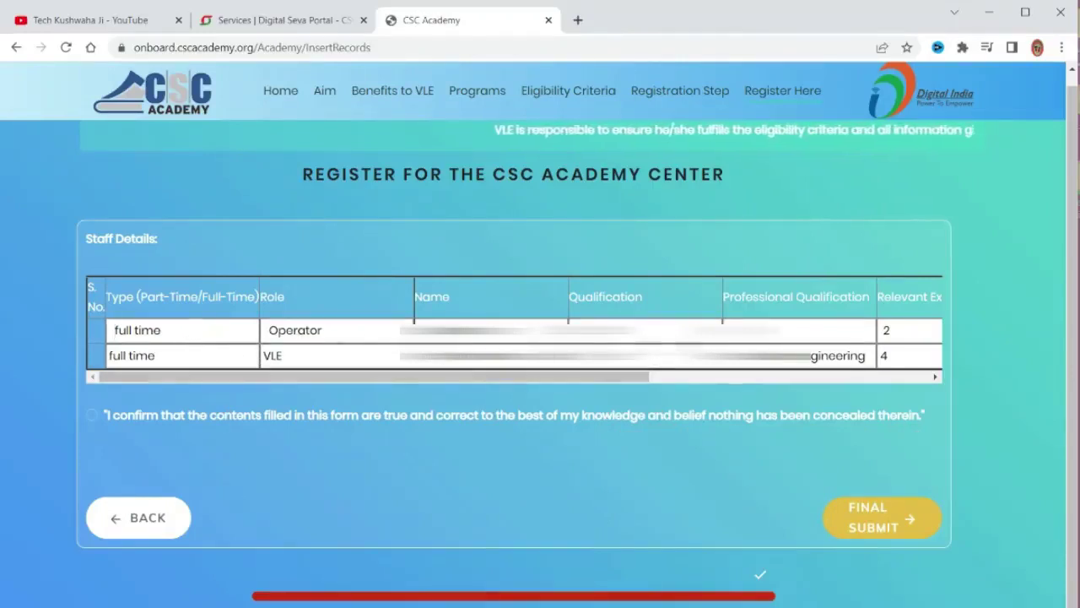
pyautogui.moveTo(621, 379); pyautogui.dragTo(802, 380)
pyautogui.moveTo(803, 380); pyautogui.dragTo(920, 382)
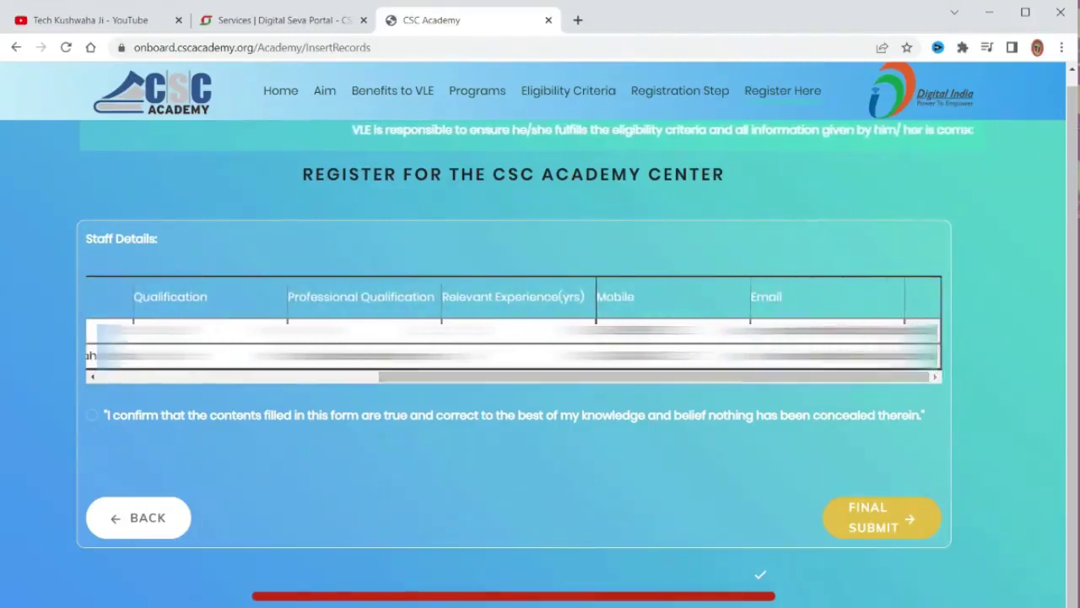
# - Confirm the declaration that the form contents are true, submit the registration form finally, and proceed to pay the CSC Academy on-boarding fee
pyautogui.click(92, 417)
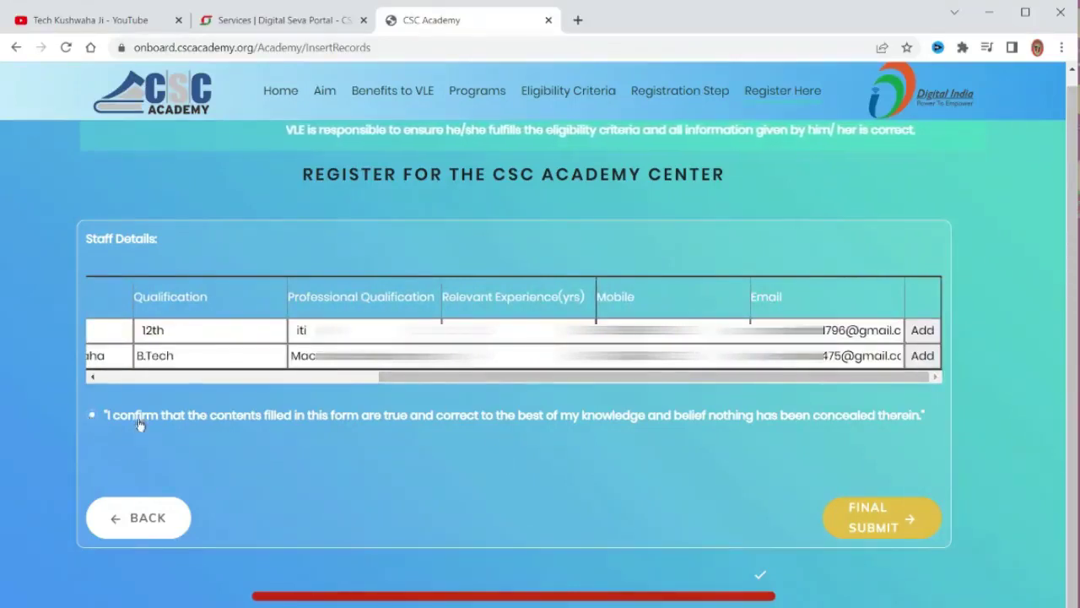
pyautogui.click(871, 517)
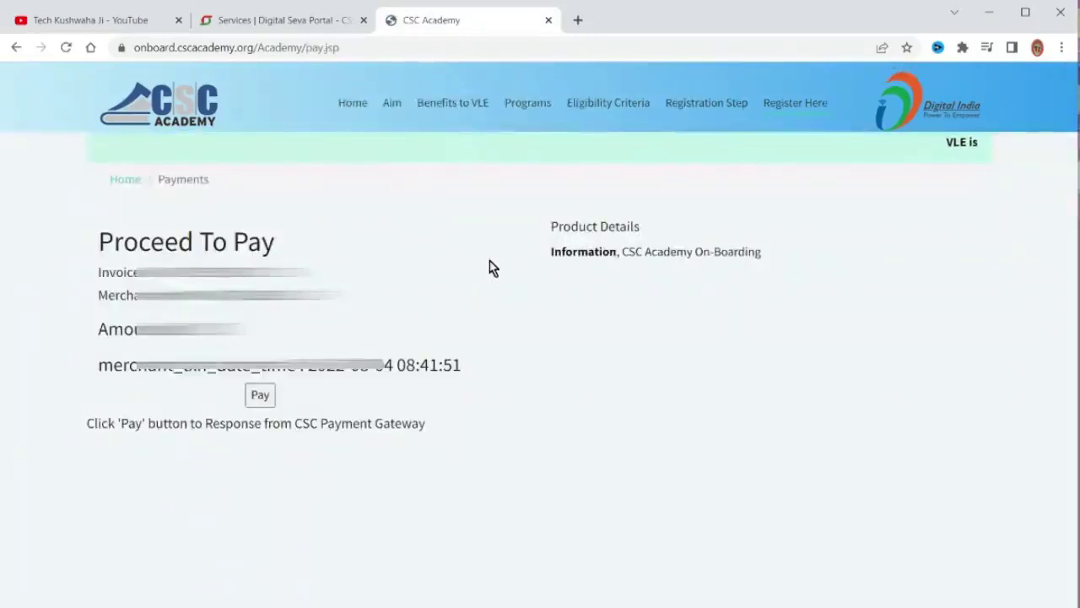
pyautogui.click(255, 401)
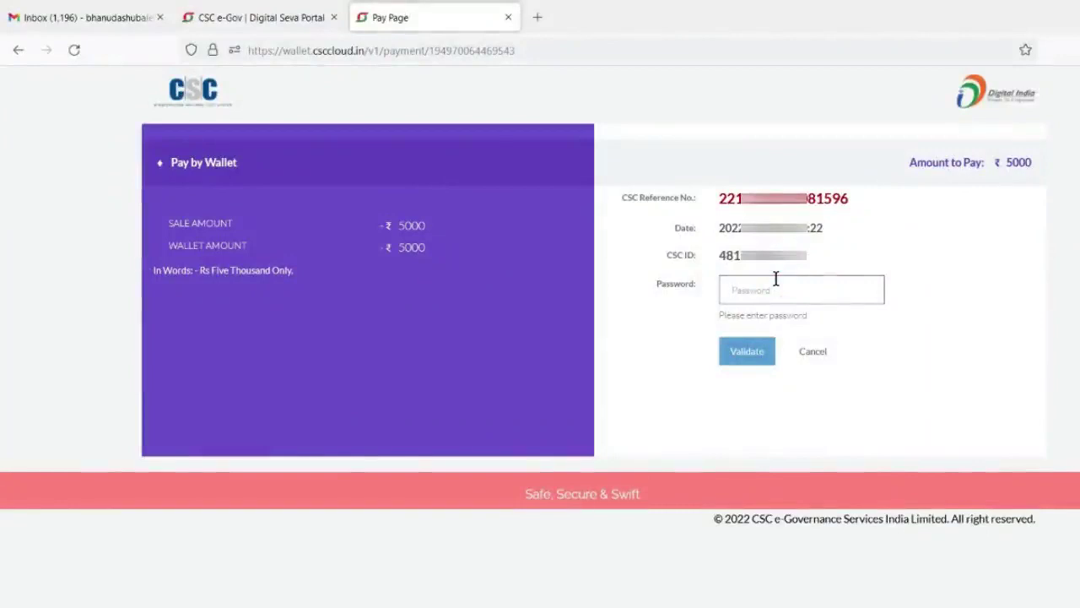
# - Pay the ₹5000 fee by wallet using the account password and the 6-digit wallet PIN, and allow the payment information to be sent
pyautogui.click(776, 289)
pyautogui.click(746, 355)
pyautogui.click(768, 294)
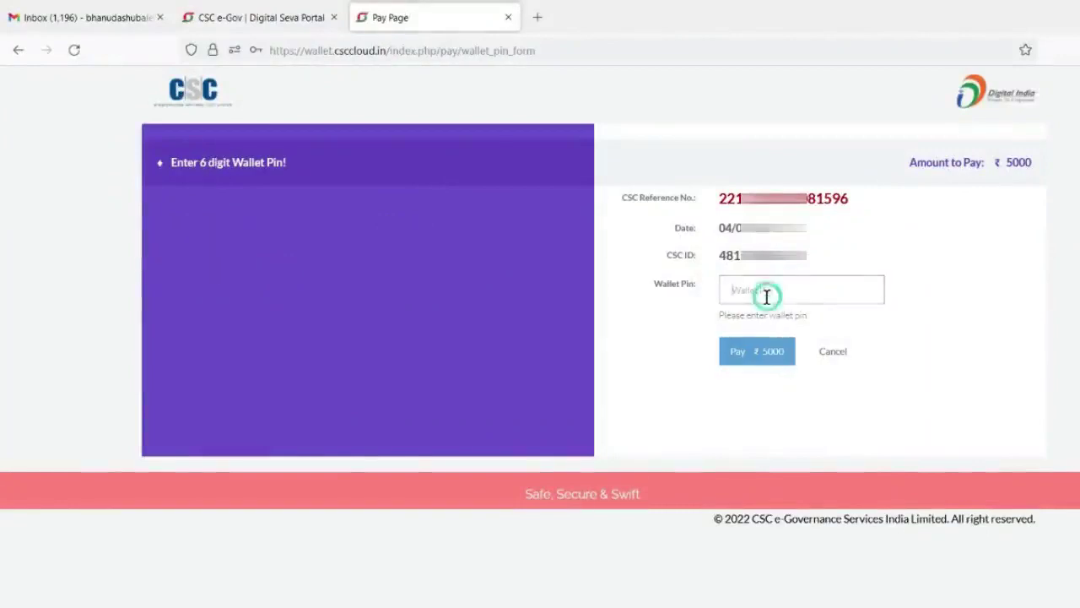
pyautogui.write('******')
pyautogui.click(769, 356)
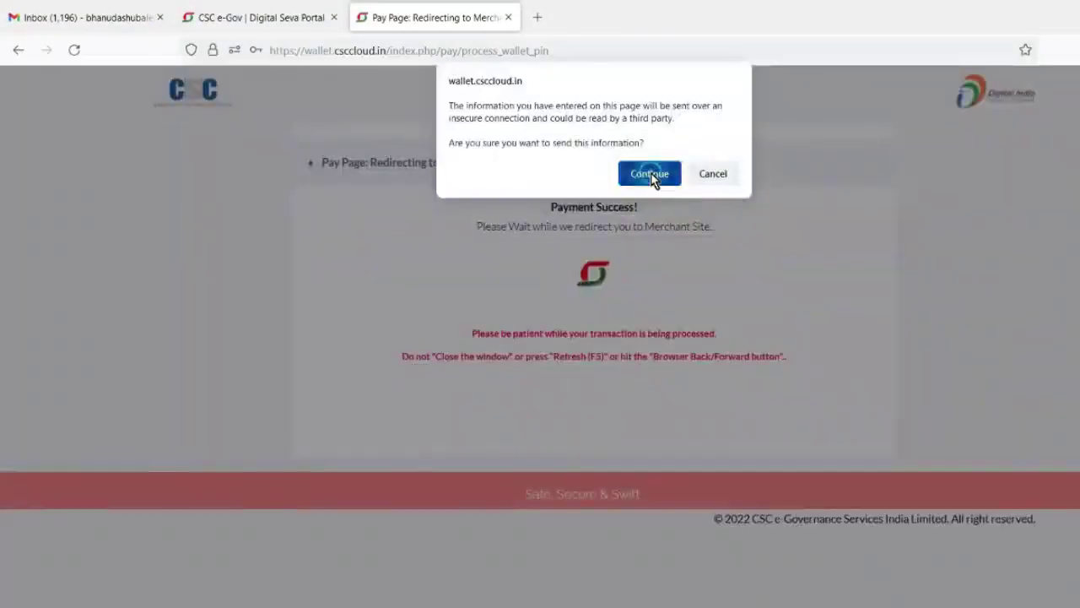
pyautogui.click(650, 173)
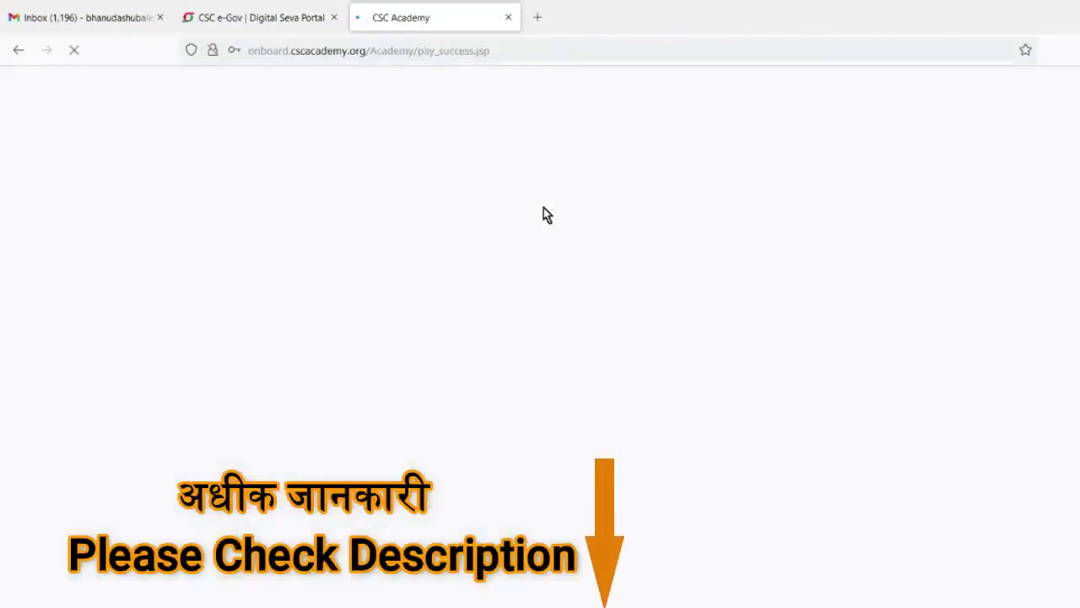